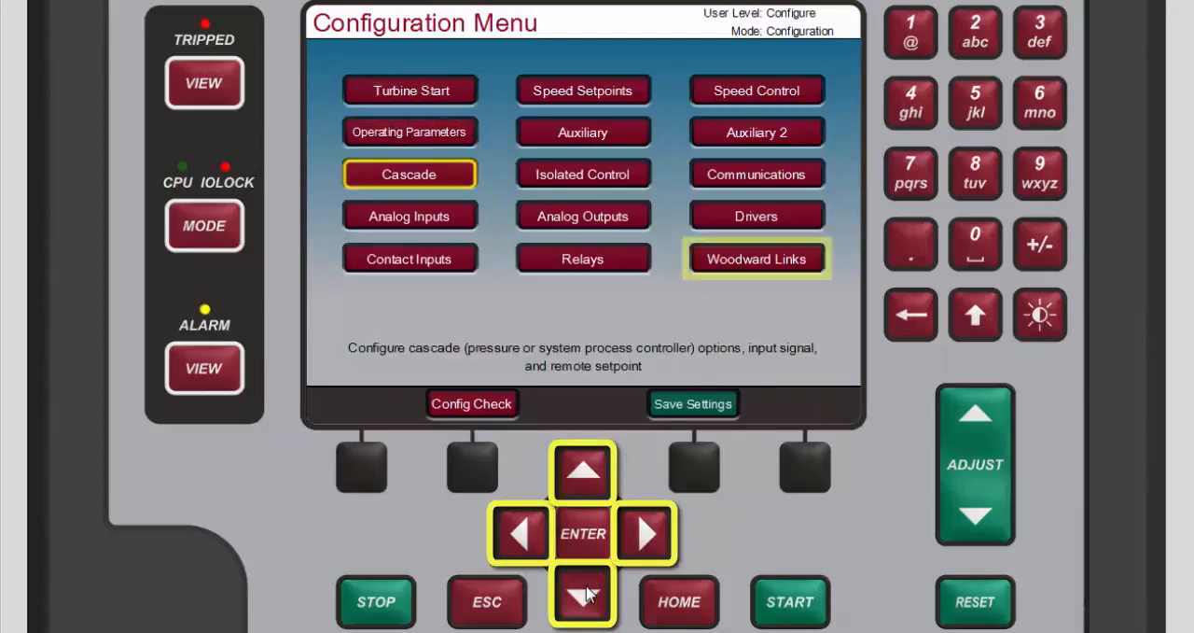
click(586, 593)
click(586, 593)
Step: Open the Woodward Links configuration and enable the use of a DSLC-2 (Digital Synchronizer/Load Control)
click(644, 539)
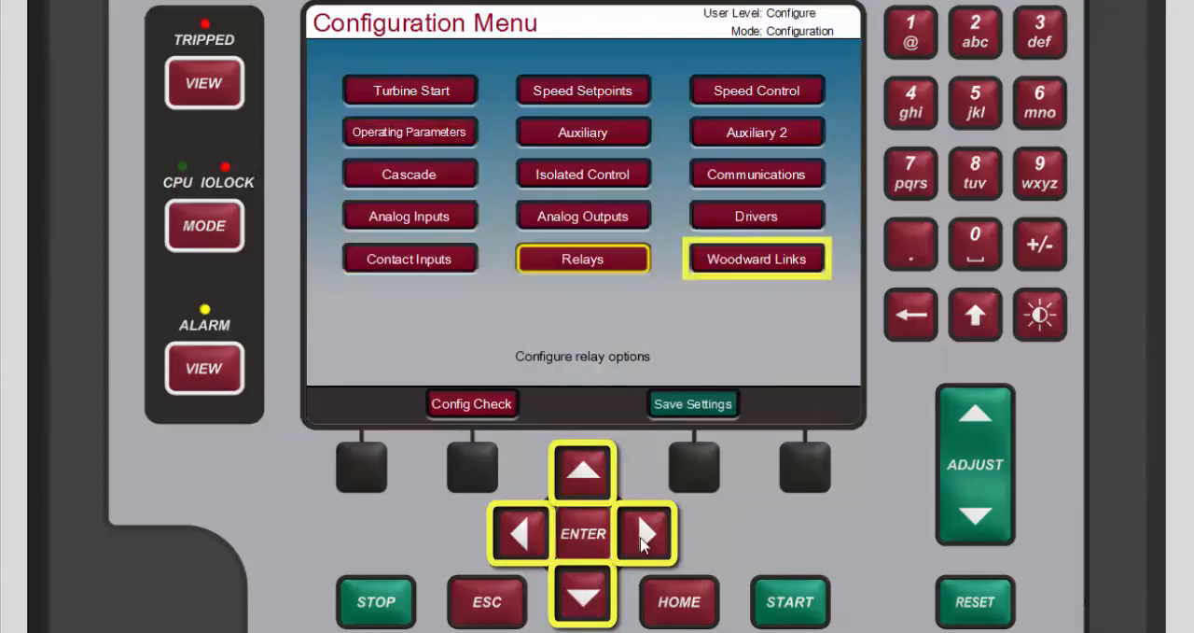
click(643, 540)
click(586, 536)
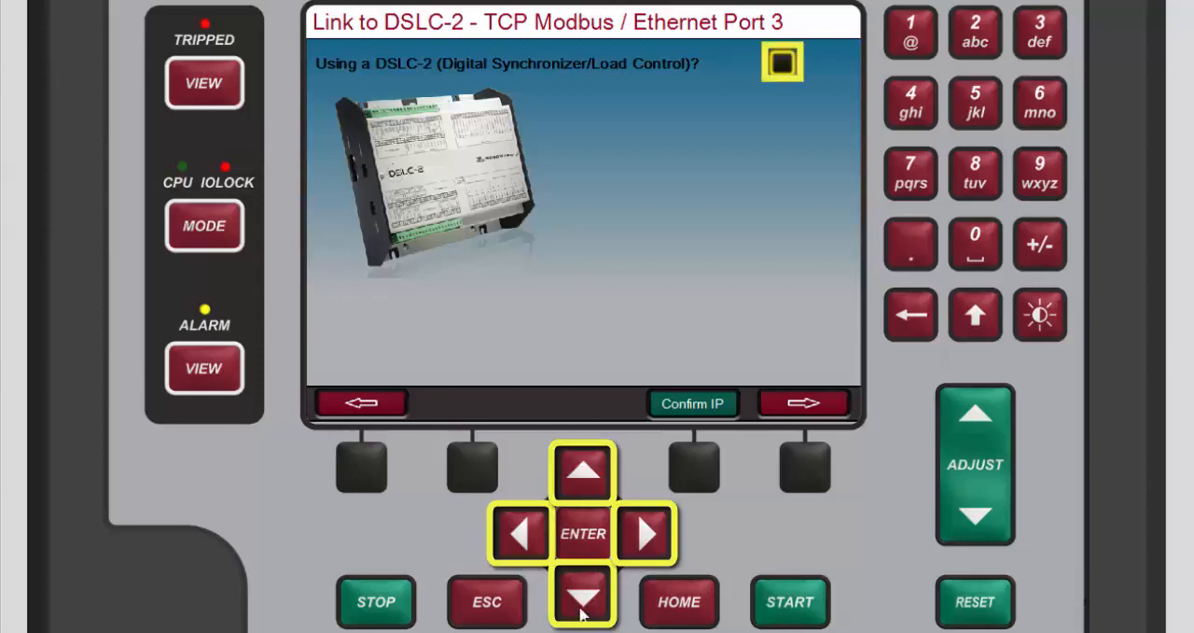
click(586, 546)
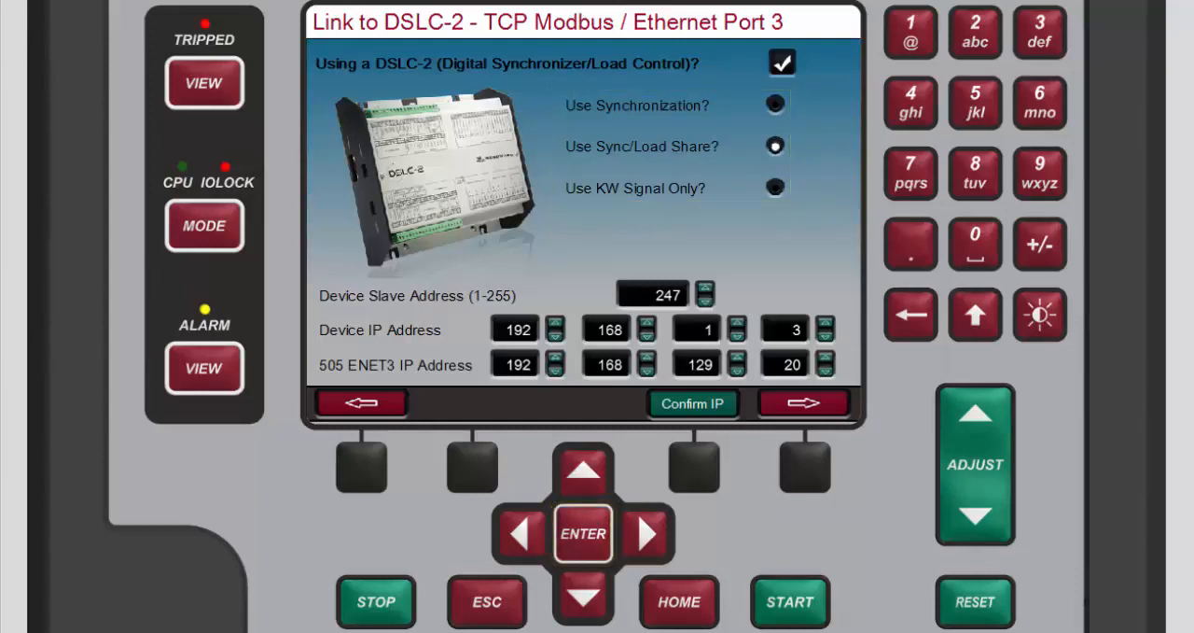
Step: Return to the home screen and open the DSLC-2 service page to monitor its power values
click(690, 620)
click(691, 620)
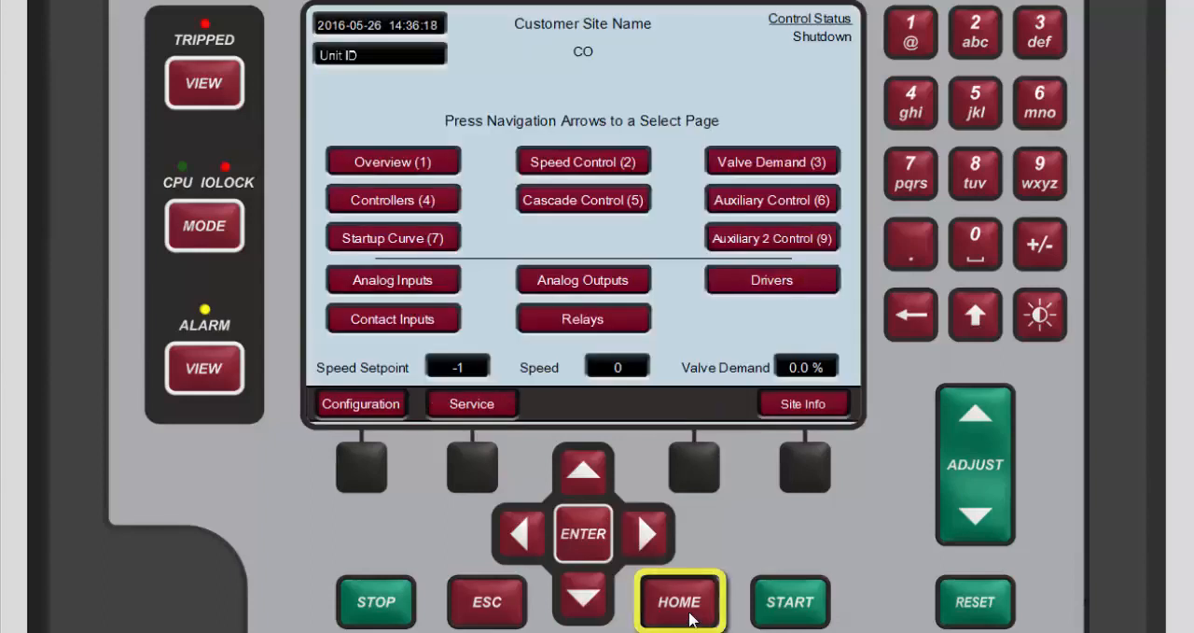
click(463, 464)
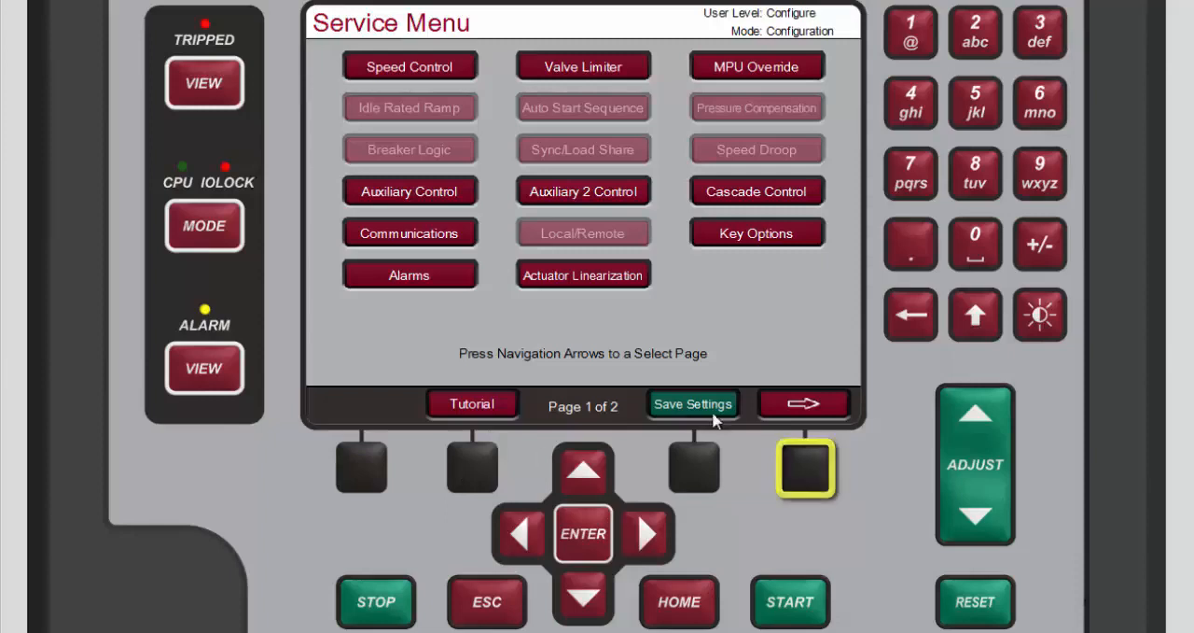
click(794, 474)
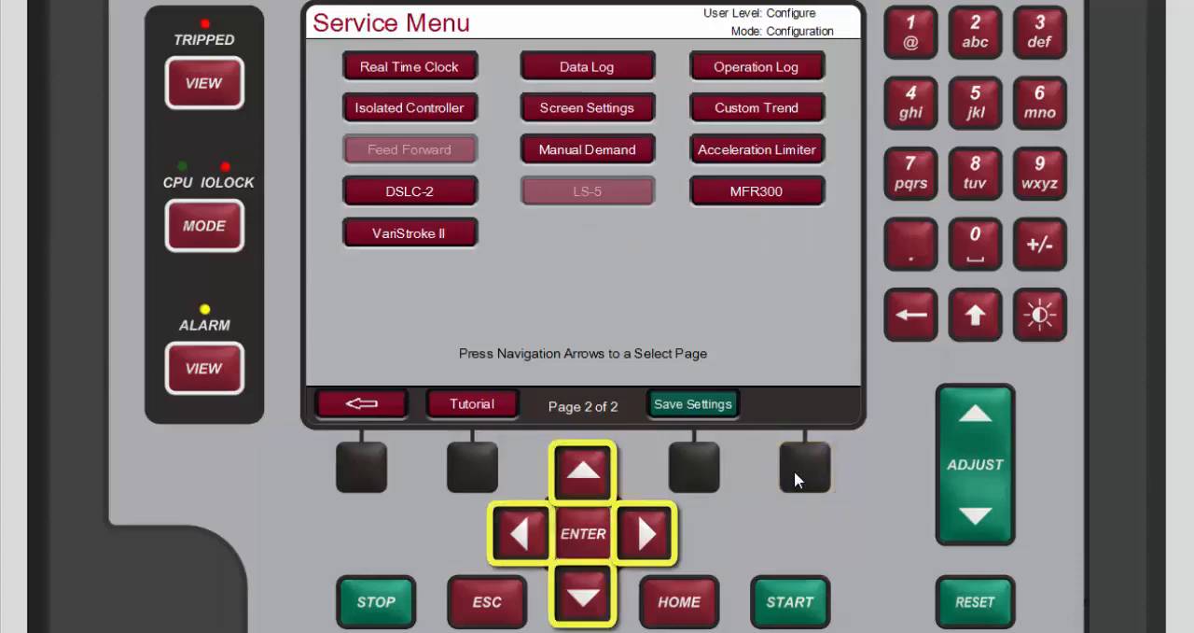
click(600, 603)
click(595, 600)
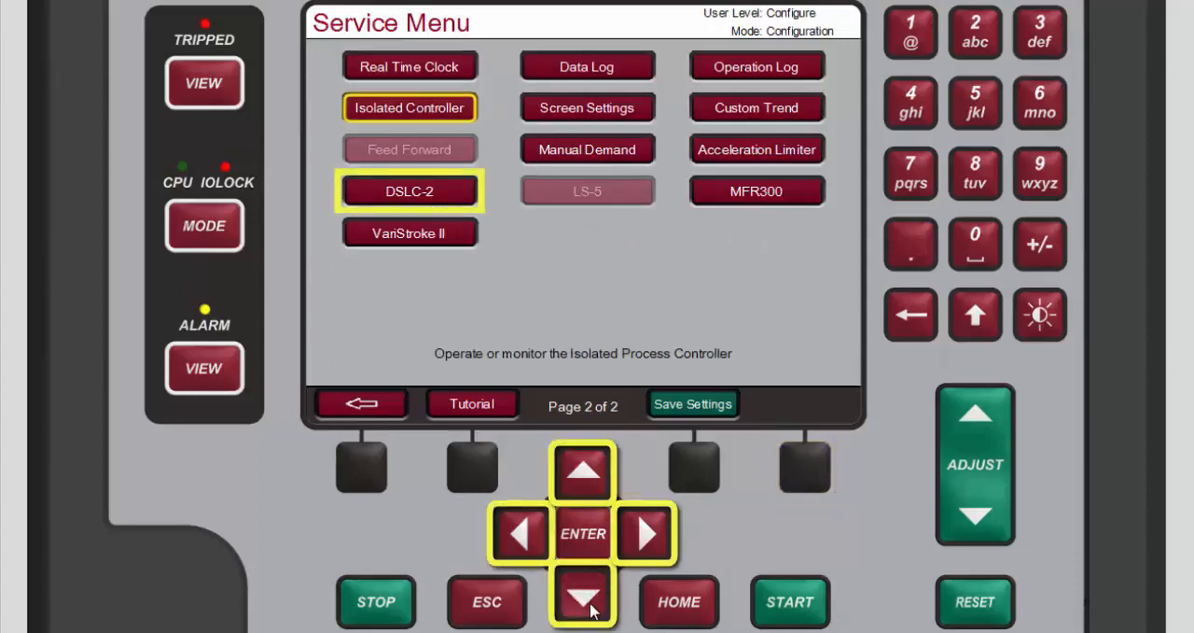
click(592, 599)
click(589, 598)
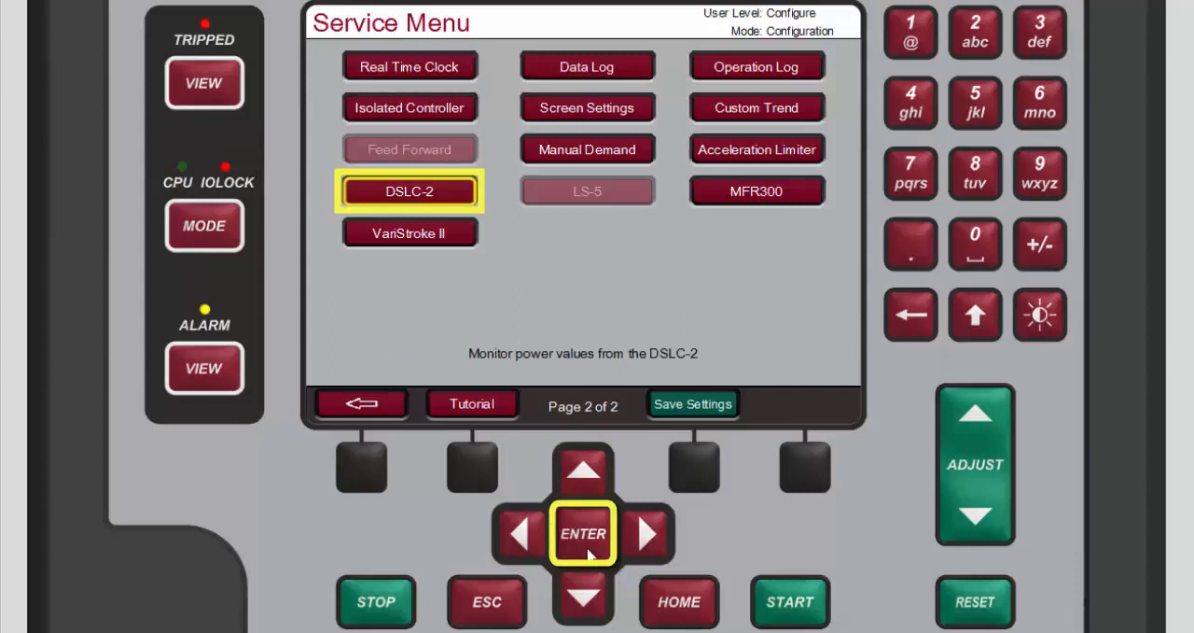
click(588, 550)
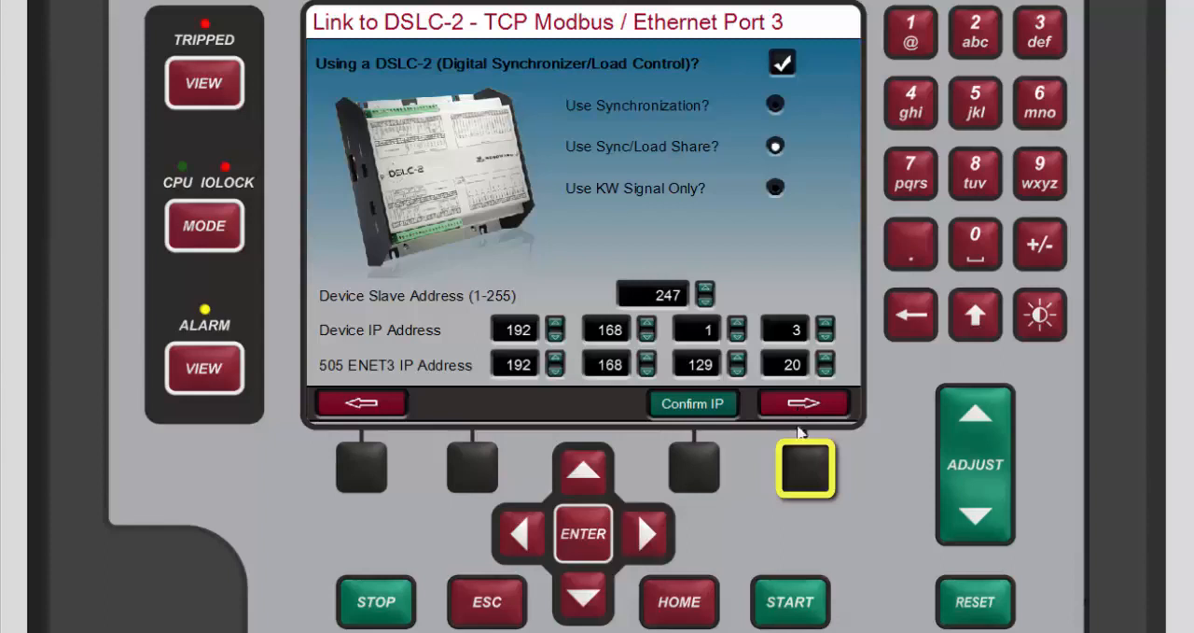
Step: On the VS-II CAN Port 1 link page, enable the CAN 1 interface link and the use of a VariStroke II actuator
click(807, 464)
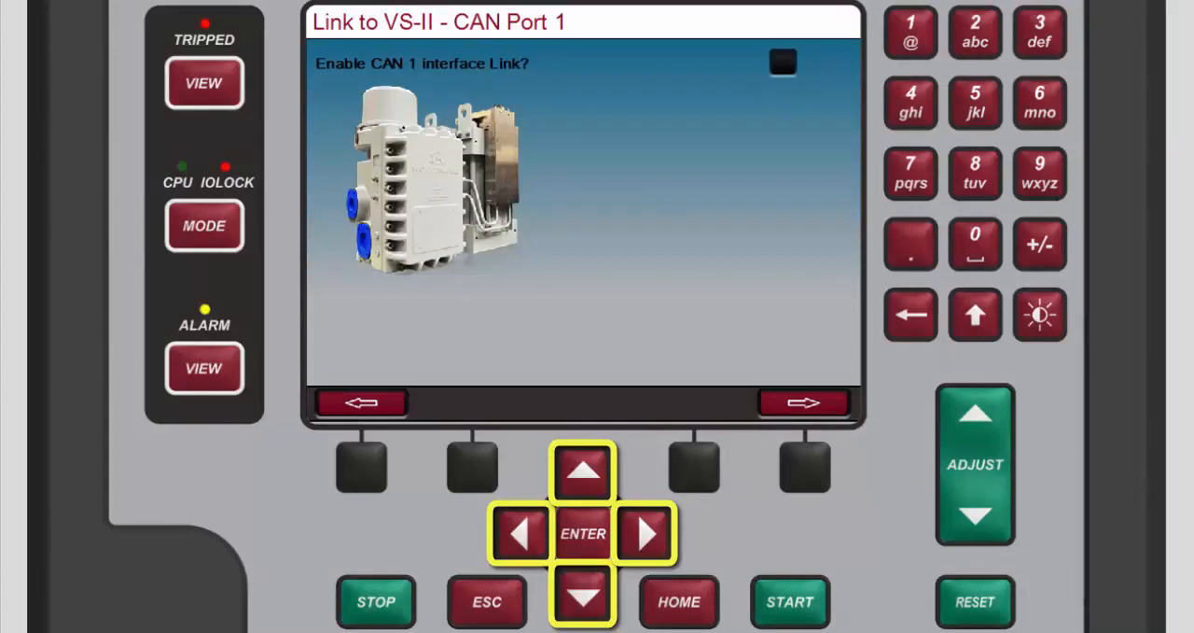
click(596, 612)
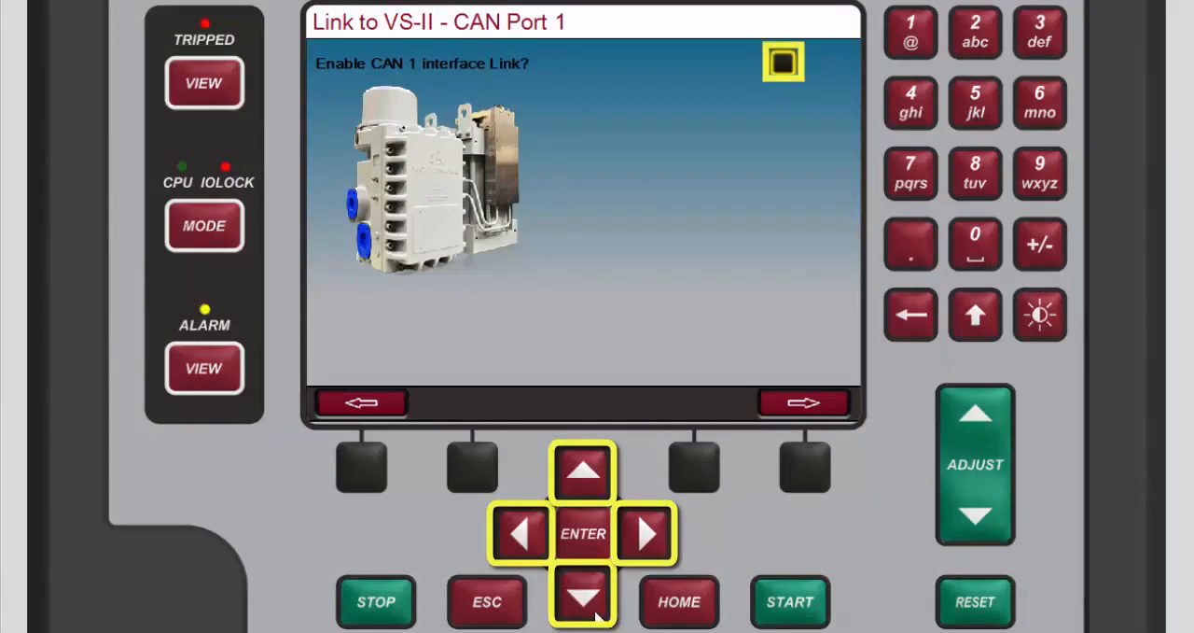
click(588, 551)
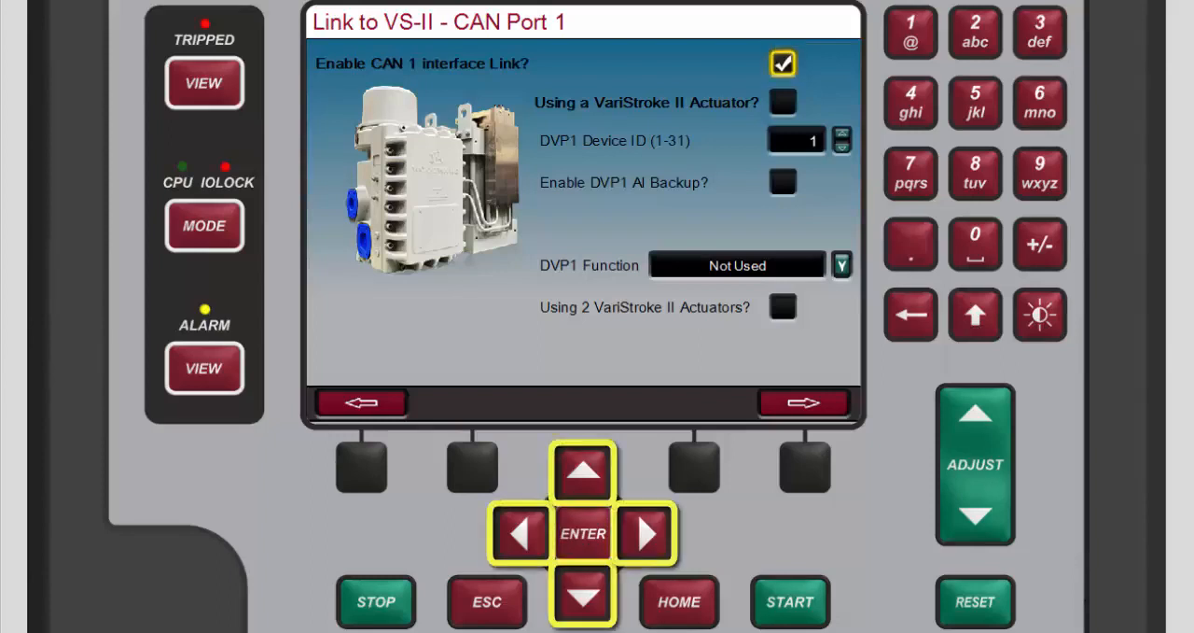
click(585, 598)
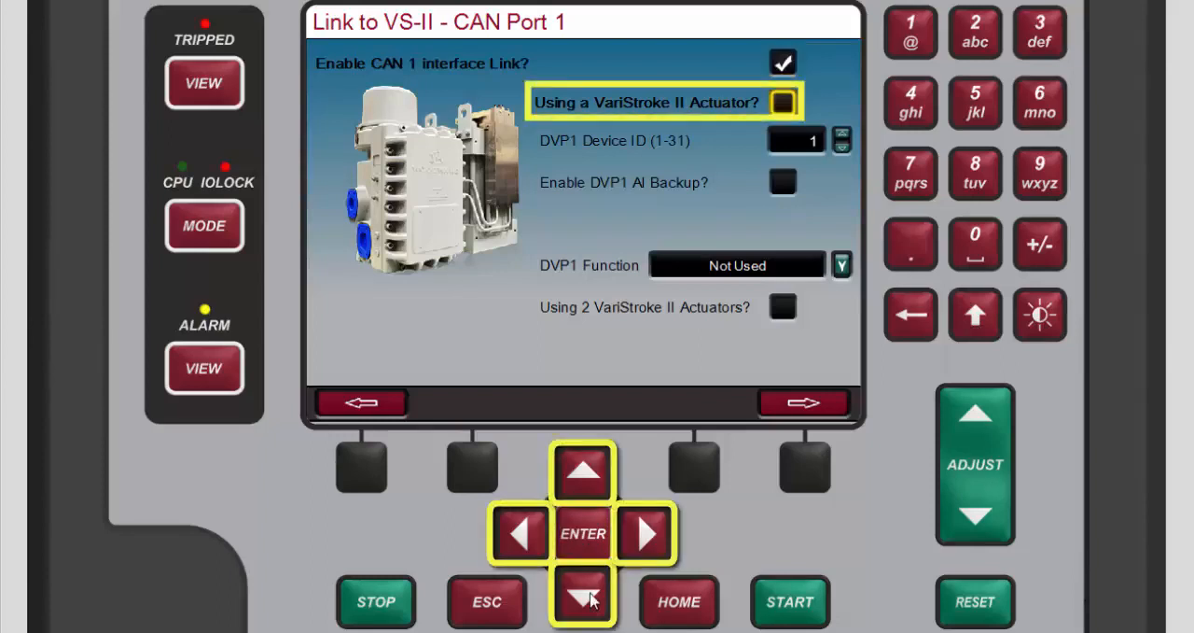
click(591, 556)
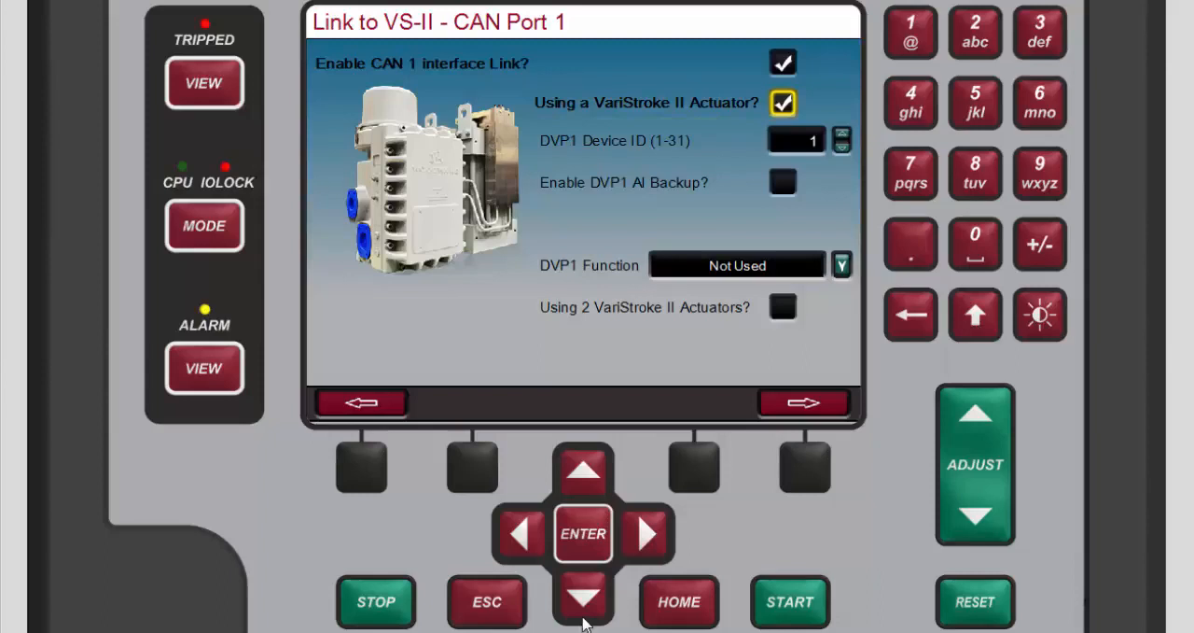
Step: Enable DVP1 AI Backup for the VariStroke II actuator
click(584, 616)
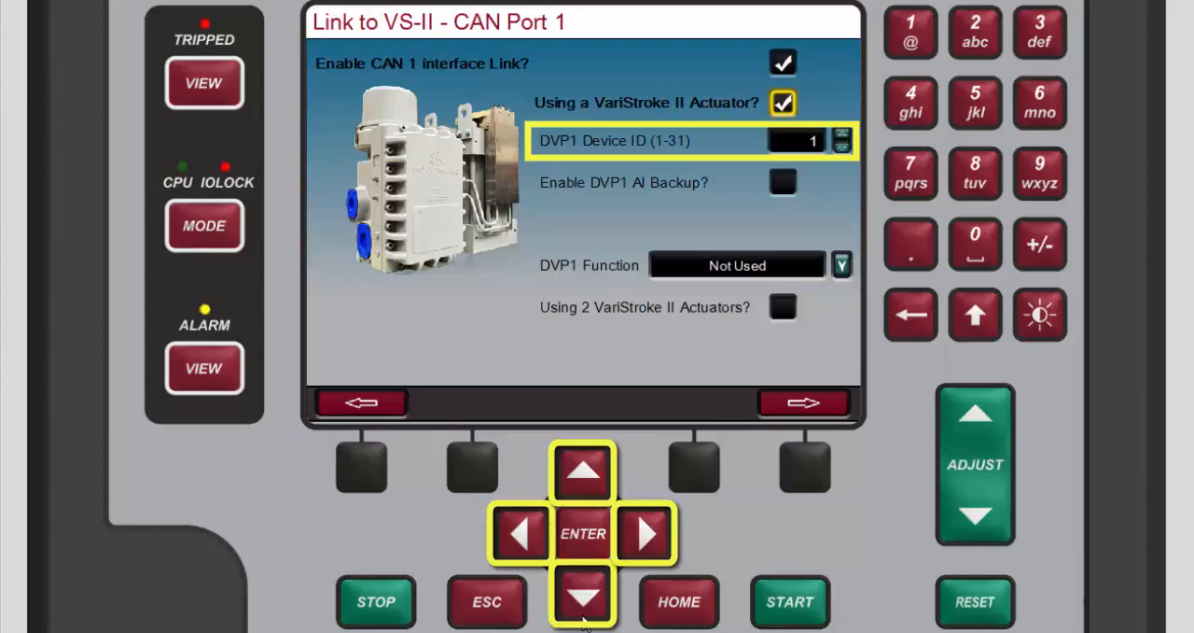
click(588, 599)
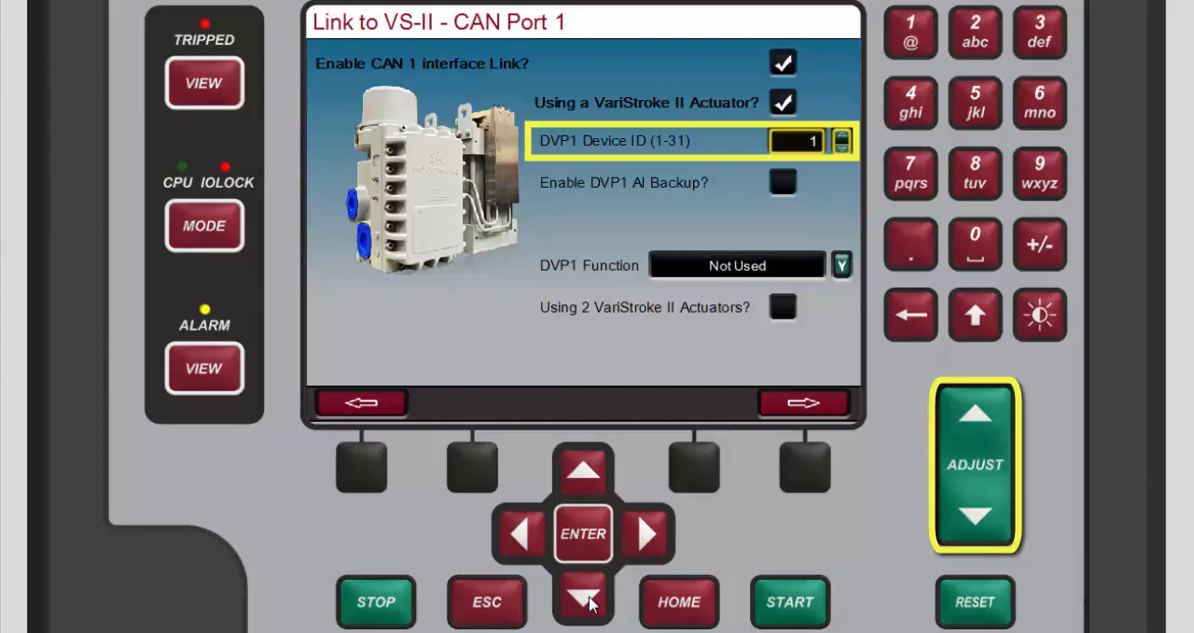
click(588, 599)
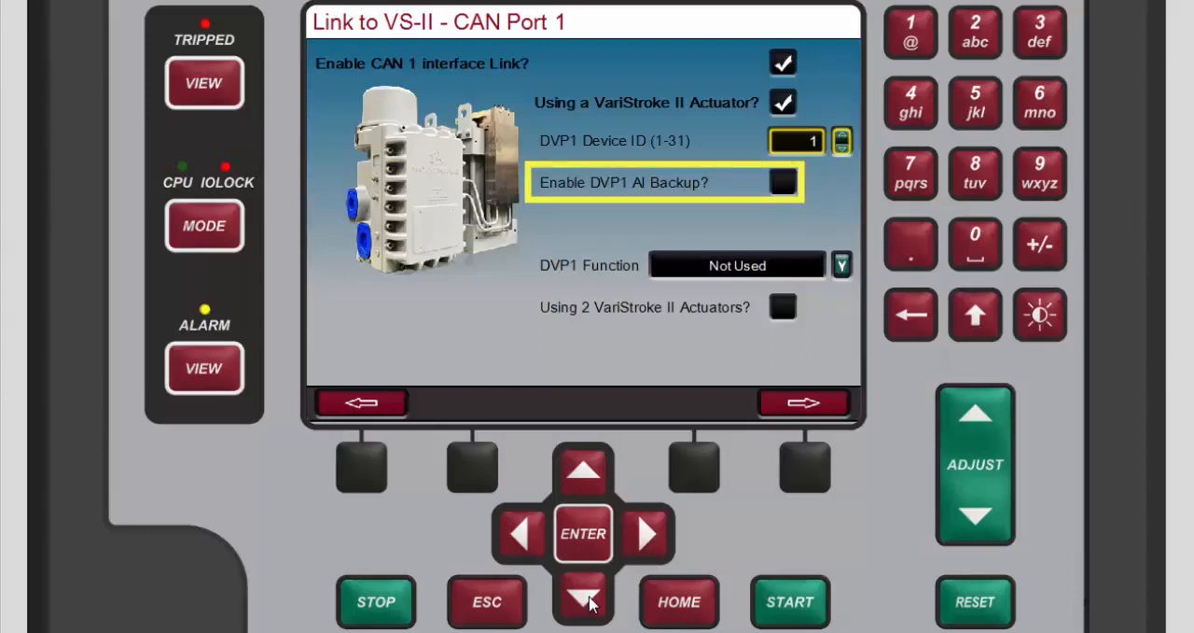
click(588, 602)
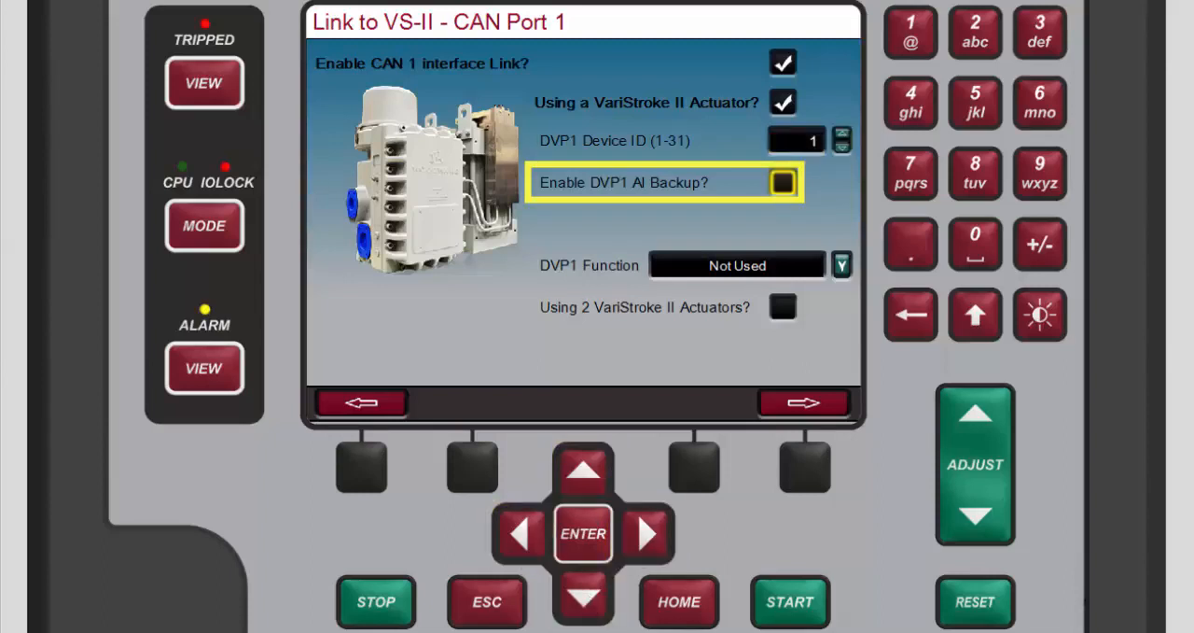
click(587, 546)
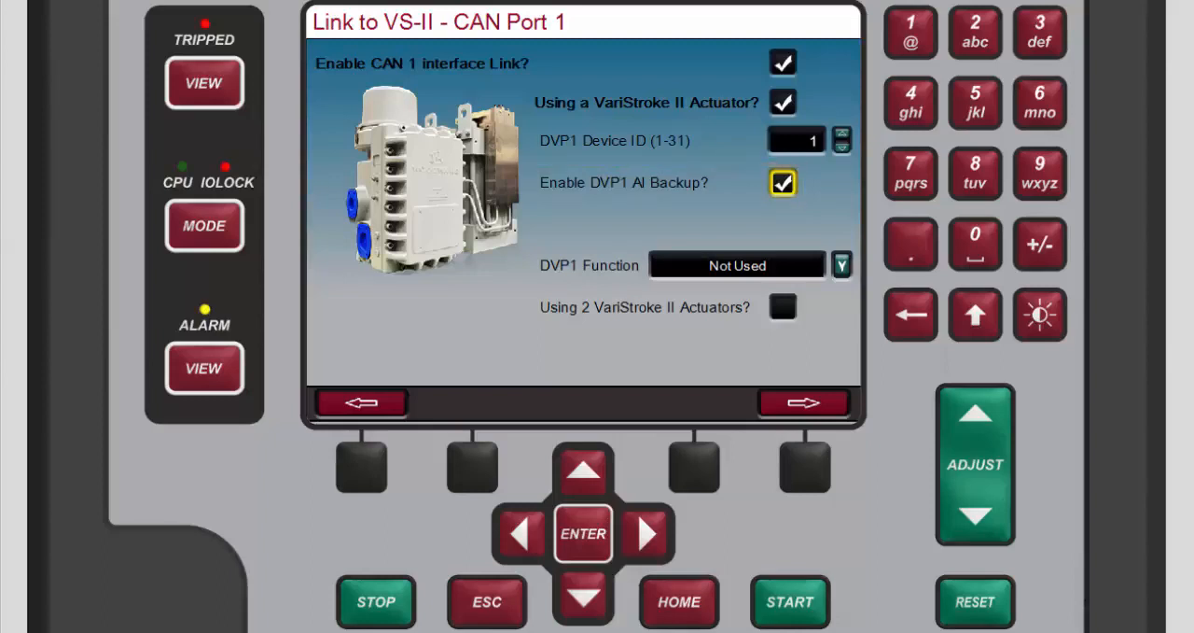
Step: Set the DVP1 Function to HP Demand
click(587, 602)
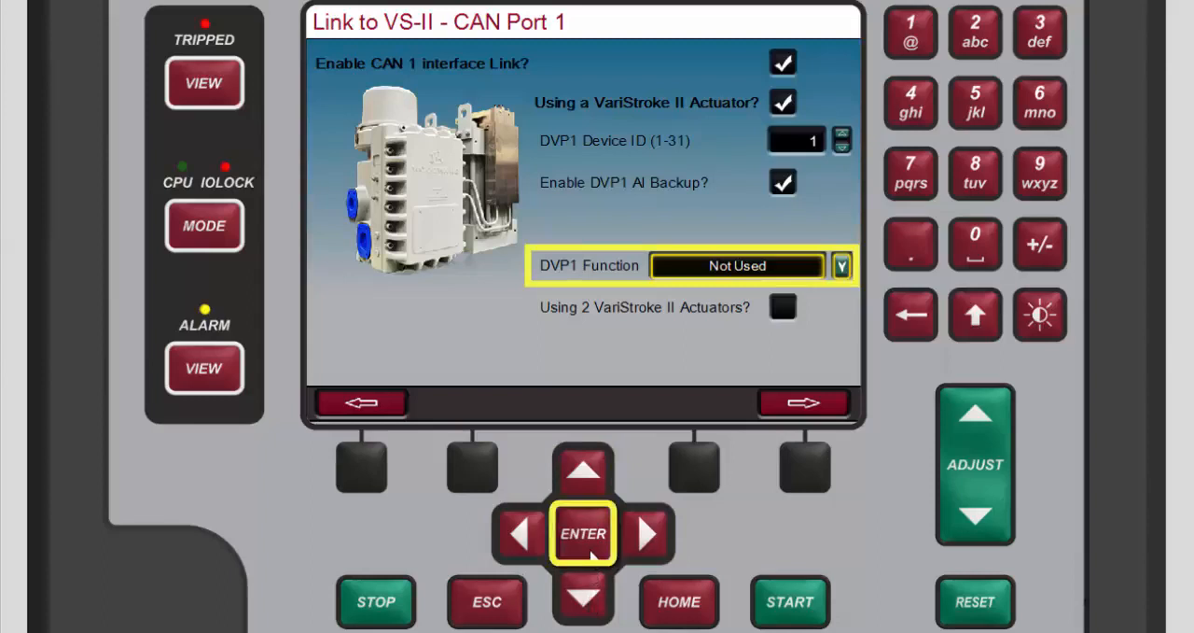
click(592, 557)
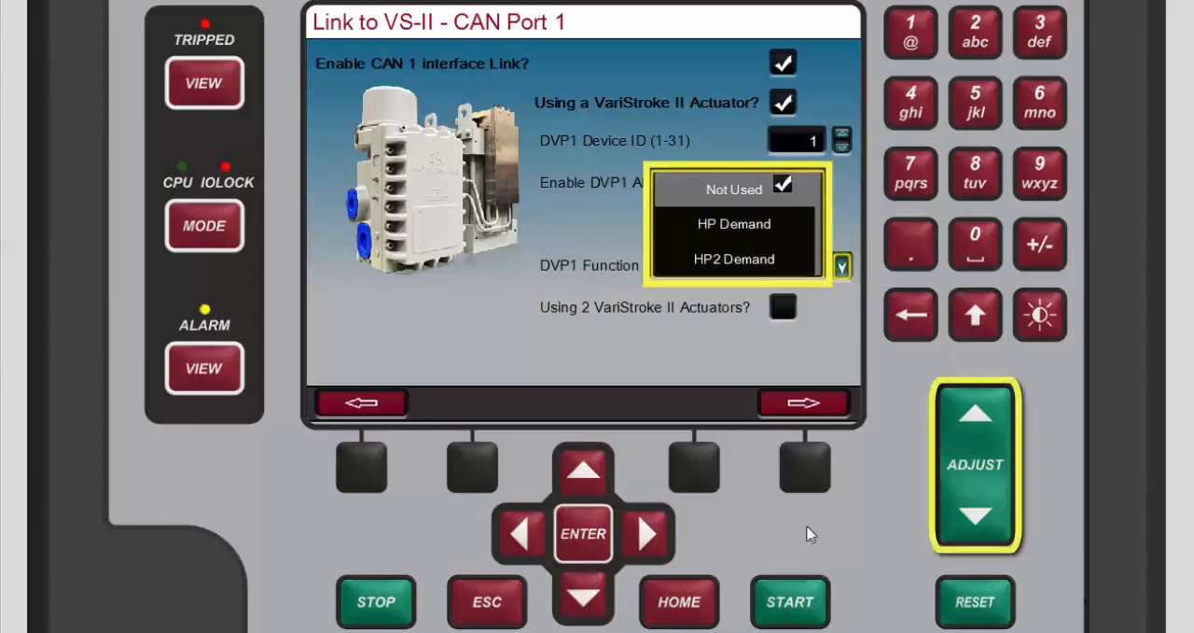
click(975, 519)
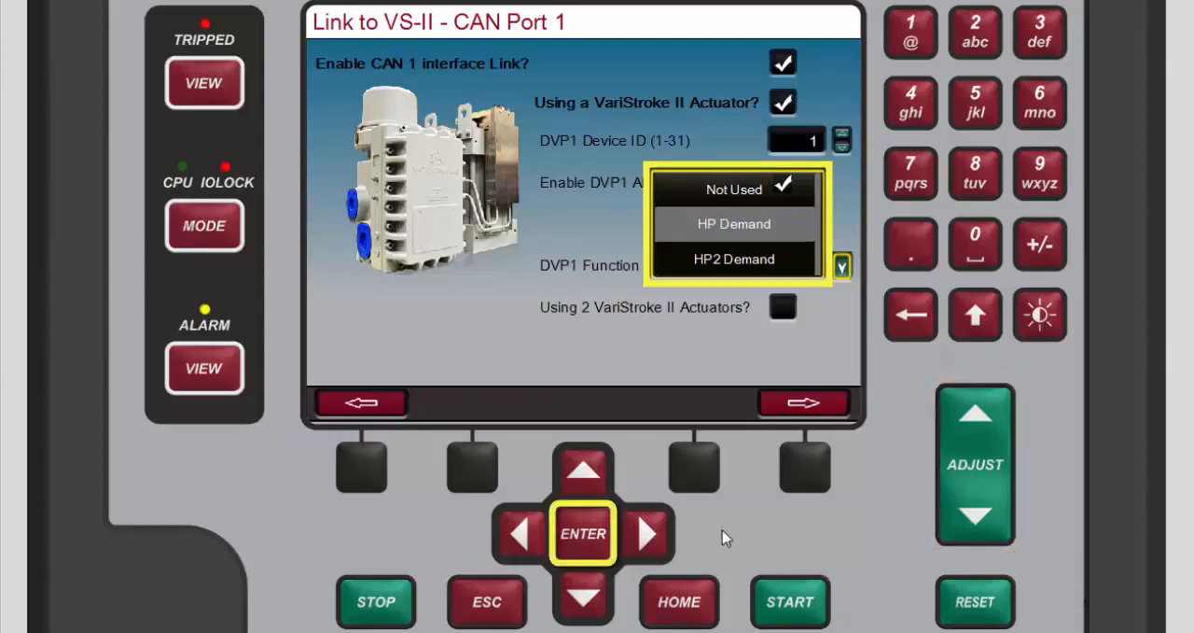
click(597, 553)
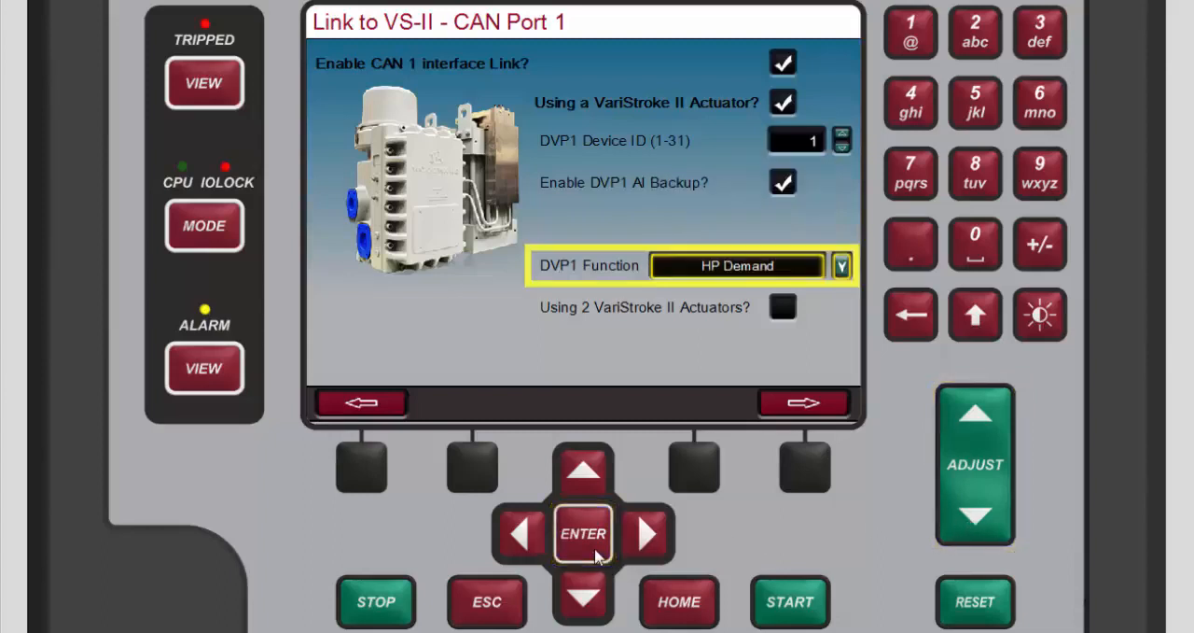
Step: Enable the use of 2 VariStroke II actuators with the DVP2 Function as HP2 Demand, and open the DVP2 settings
click(594, 608)
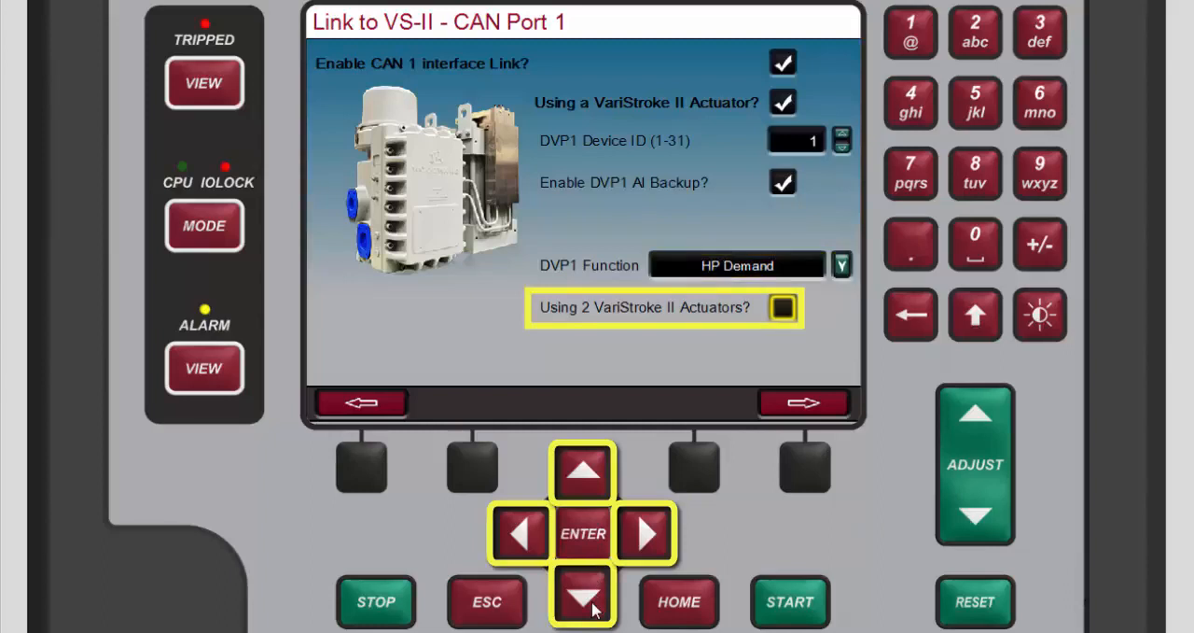
click(589, 553)
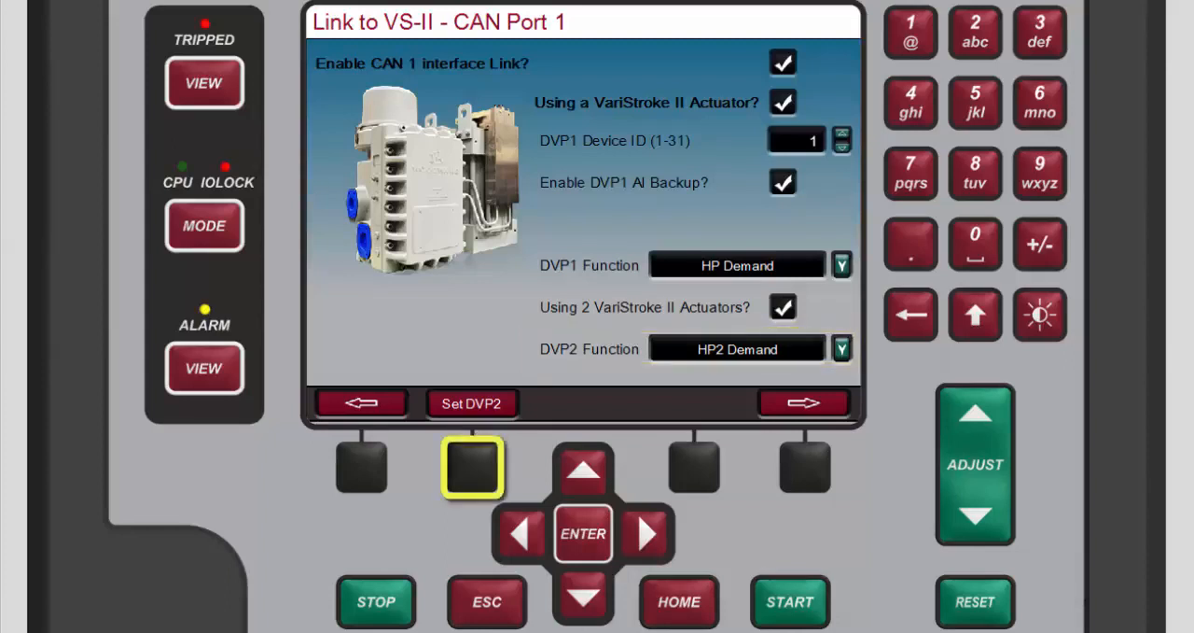
click(482, 481)
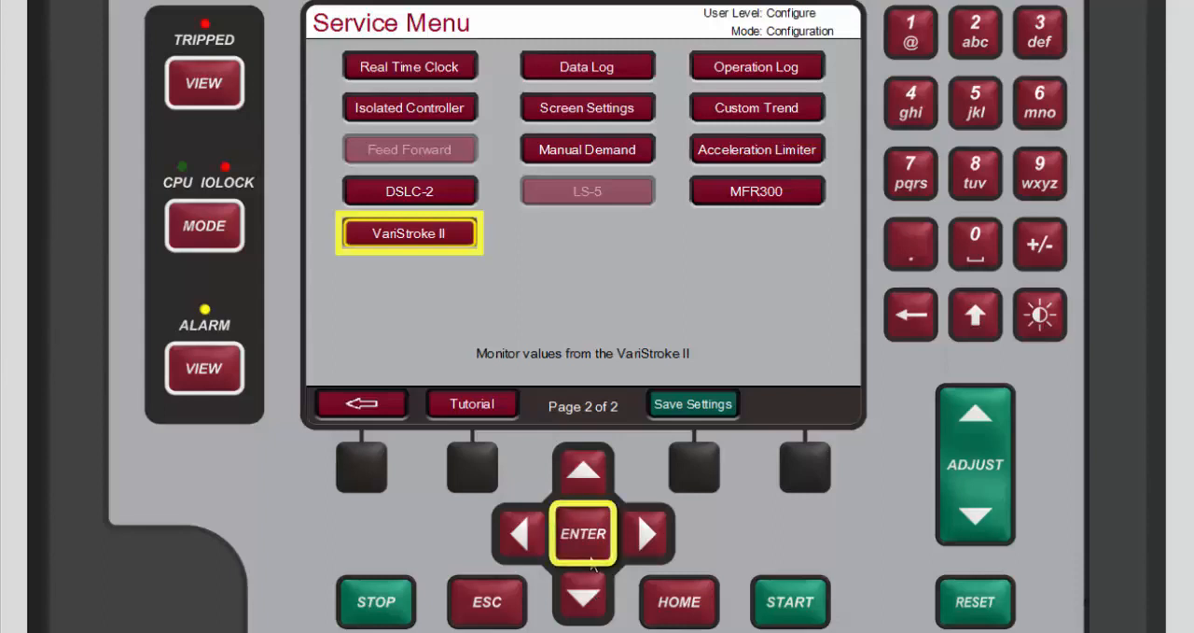
Step: Open the VariStroke II service page to monitor the actuator's values
click(592, 556)
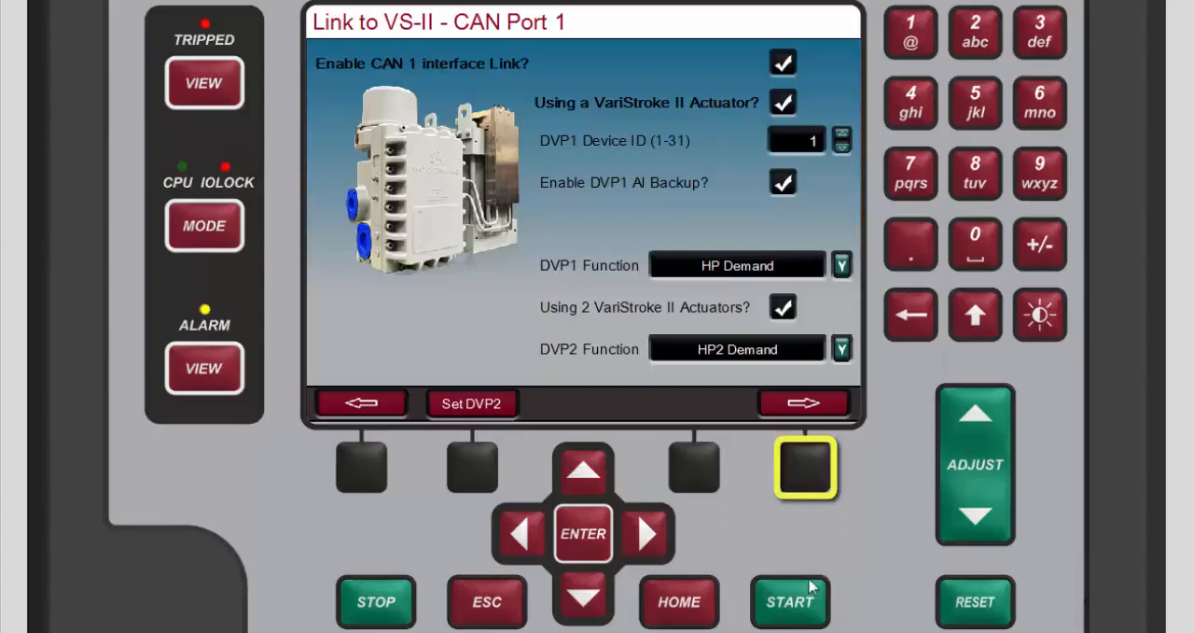
Step: Advance to the HighProtec link page and enable the use of a HighProtec generator protection unit
click(796, 460)
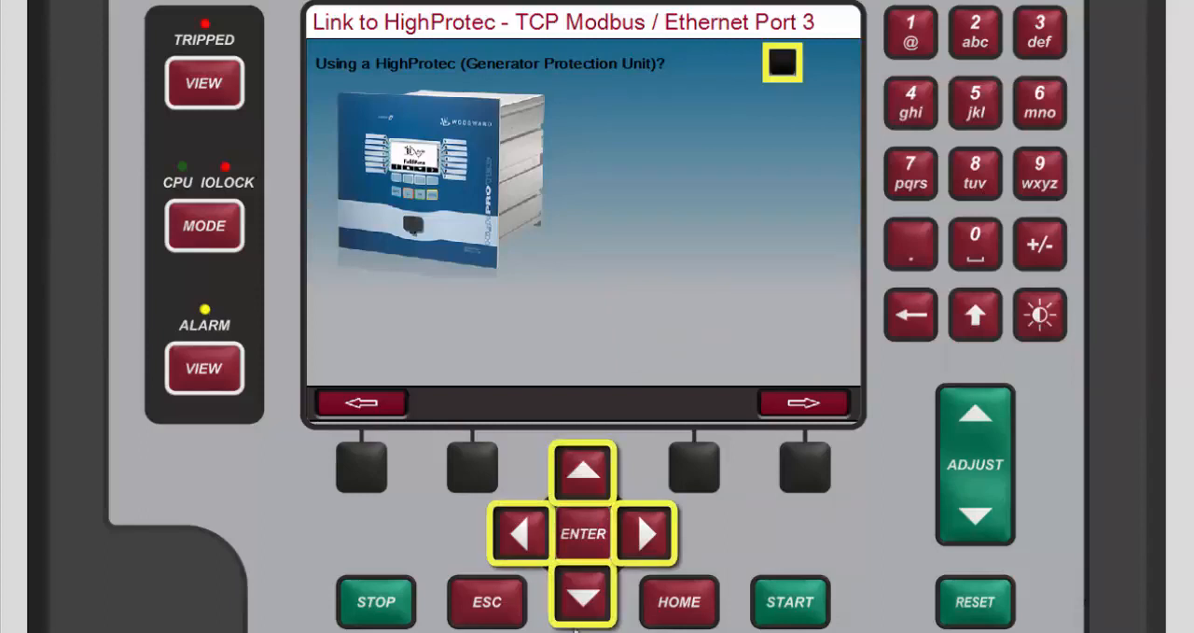
click(576, 602)
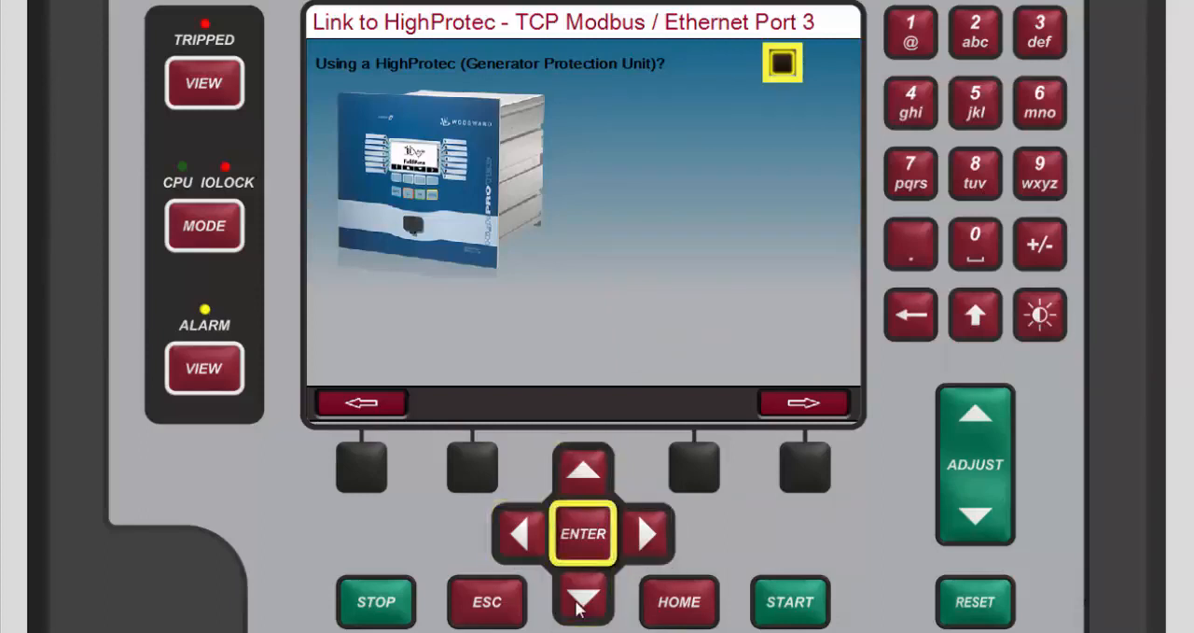
click(583, 548)
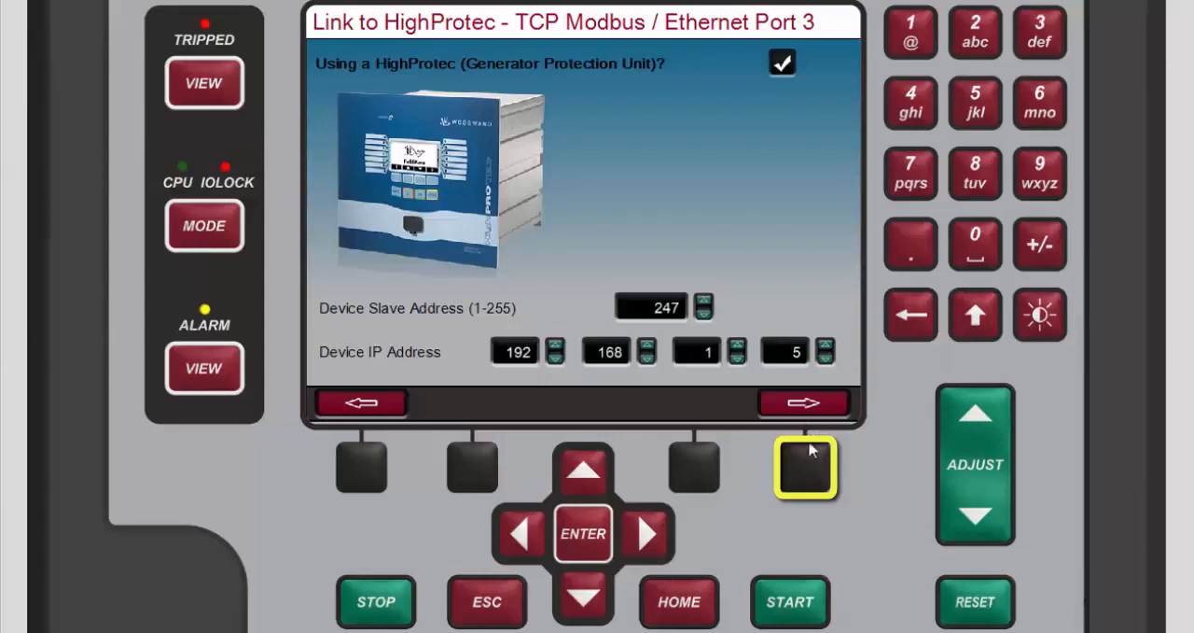
Step: Advance to the MFR300 CAN Port 3 link page, enable the MFR300 multifunction relay and move to its baud rate setting
click(807, 474)
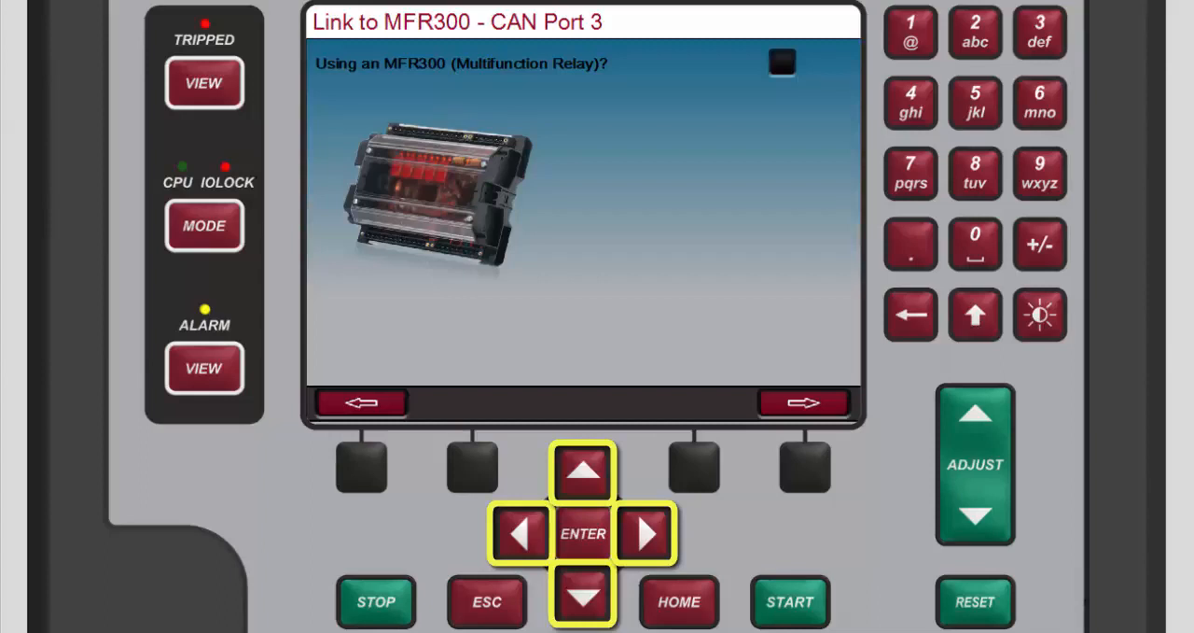
click(586, 542)
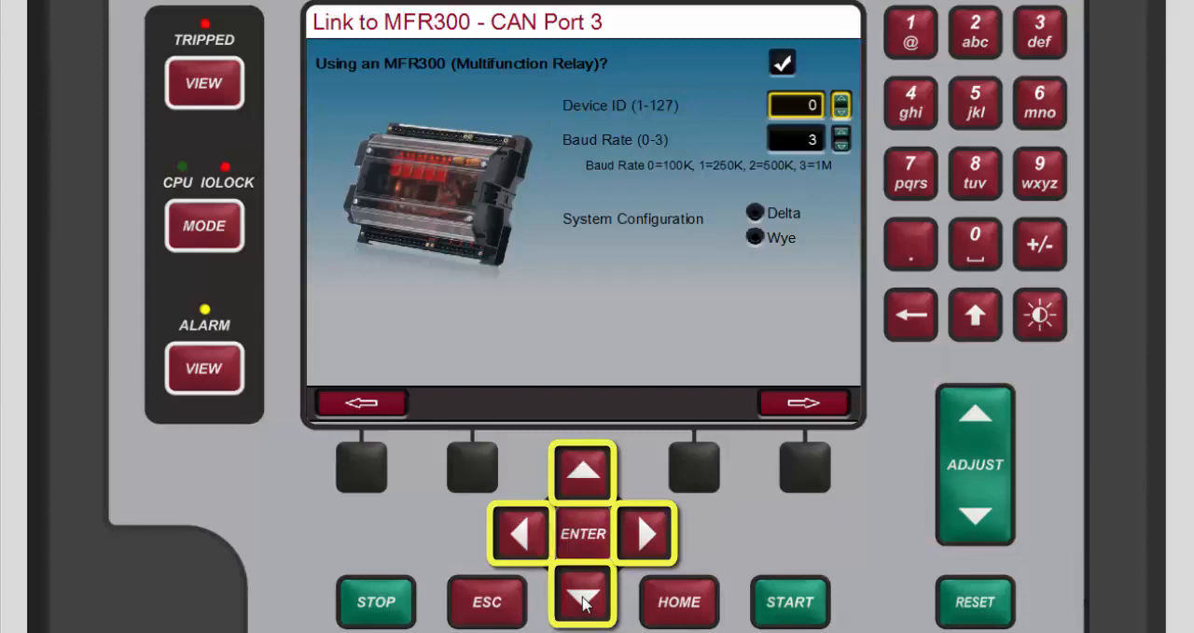
click(583, 601)
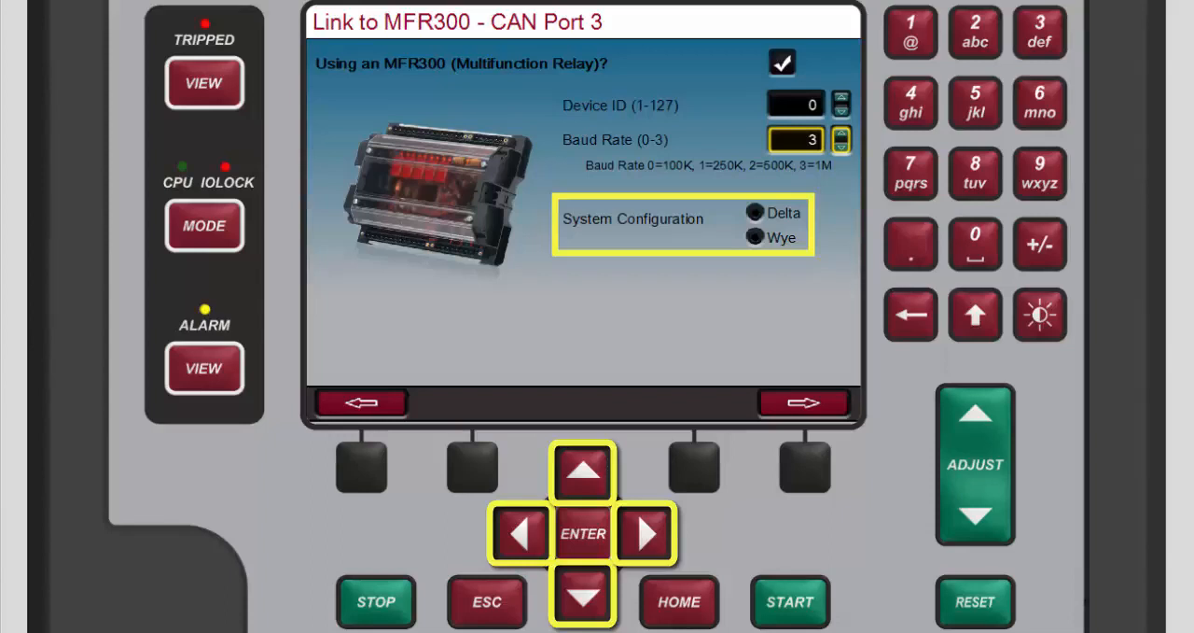
Step: Open the MFR300 service page to monitor the relay's values
click(644, 533)
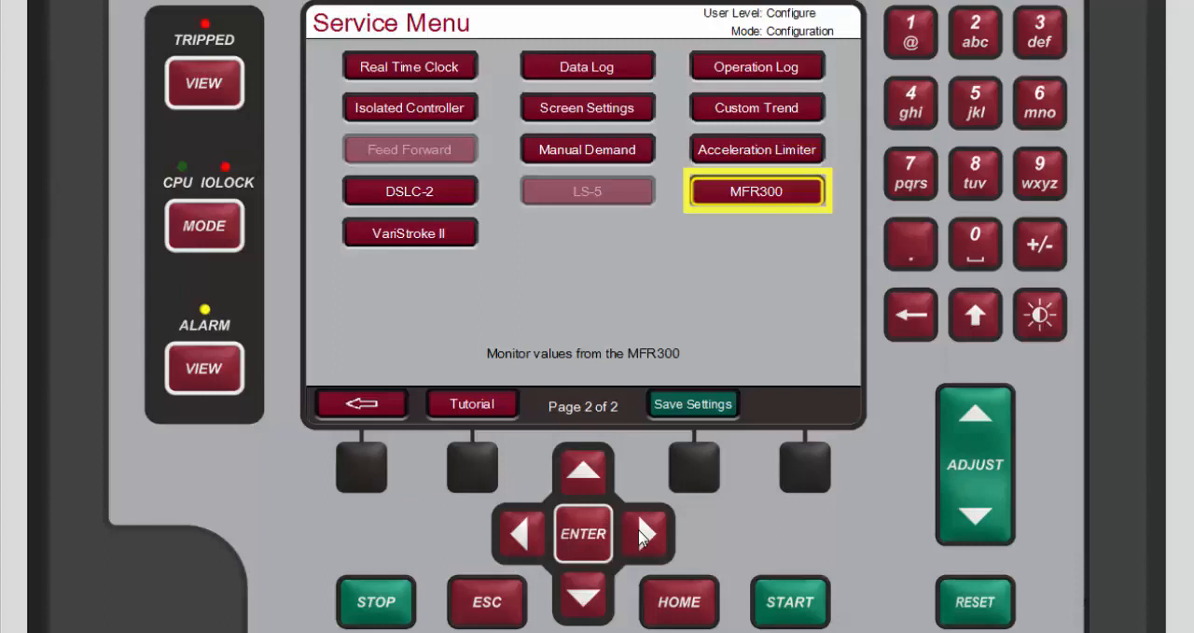
click(581, 545)
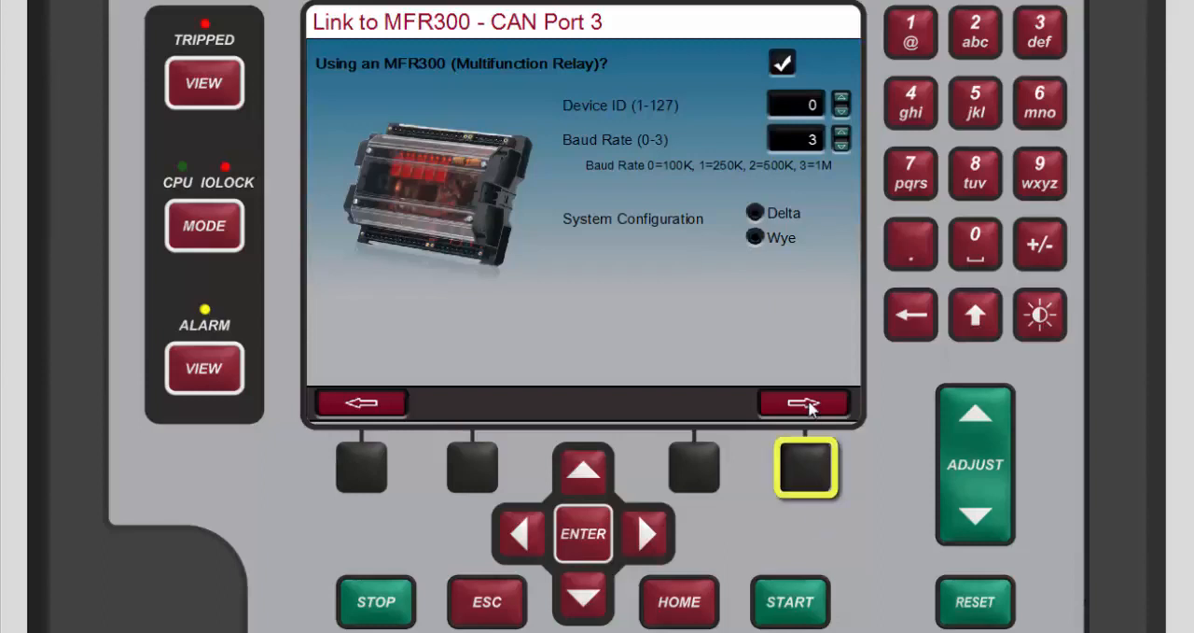
Step: Advance to the LS-5 CAN Port 3 link page, enable the LS-5 circuit breaker and protection unit and move to its baud rate setting
click(808, 462)
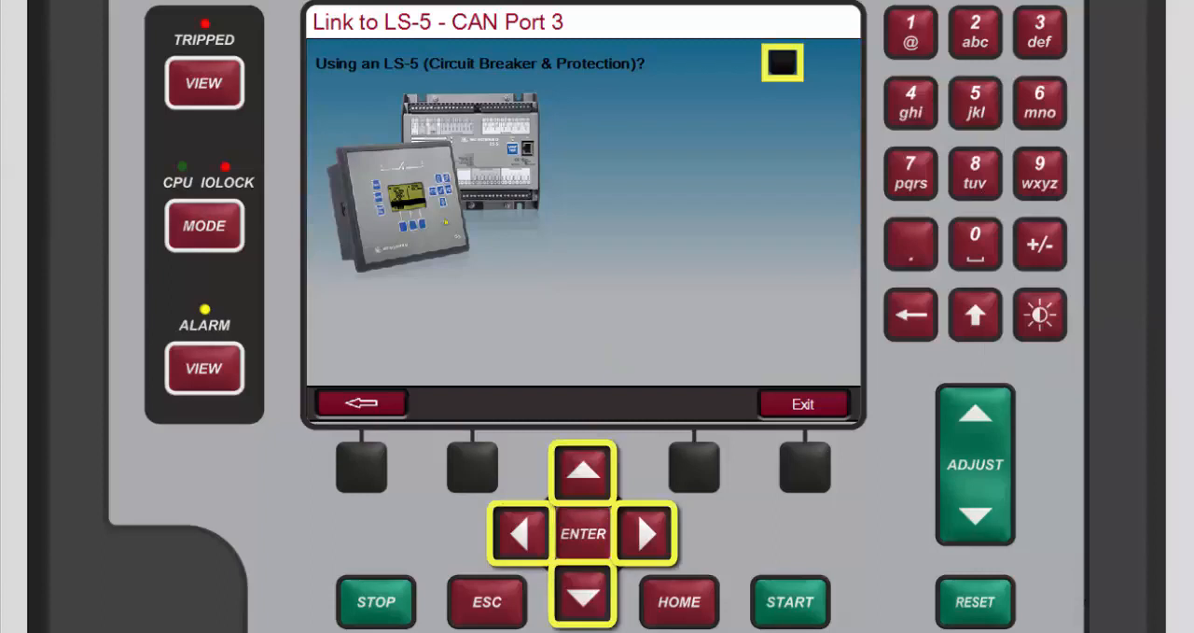
click(591, 607)
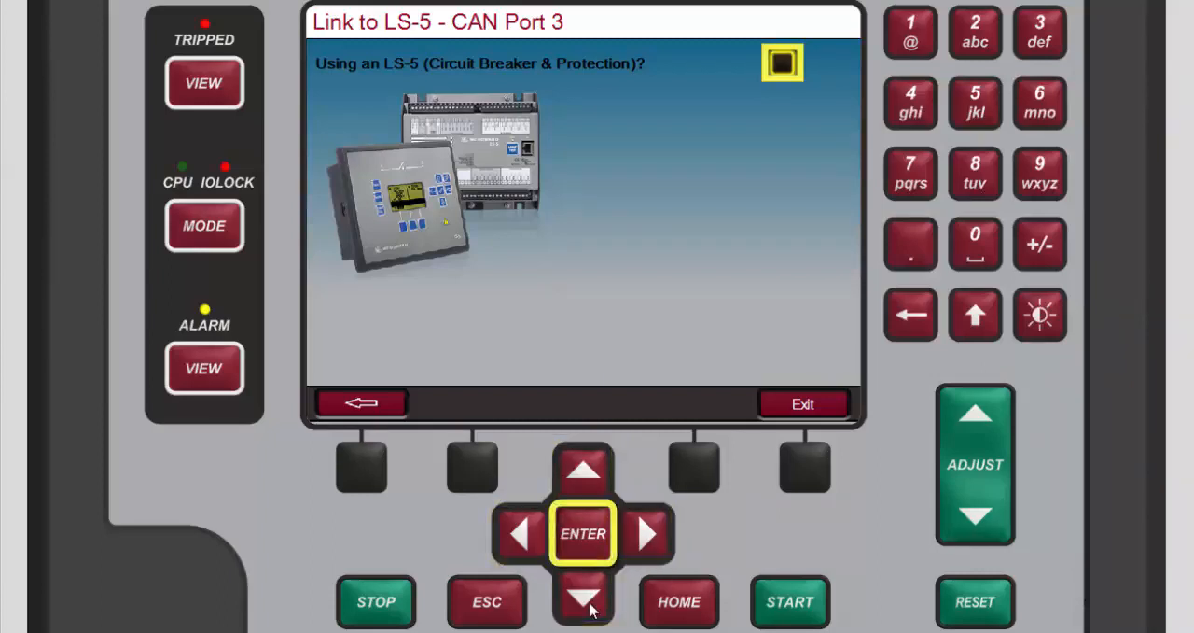
click(590, 557)
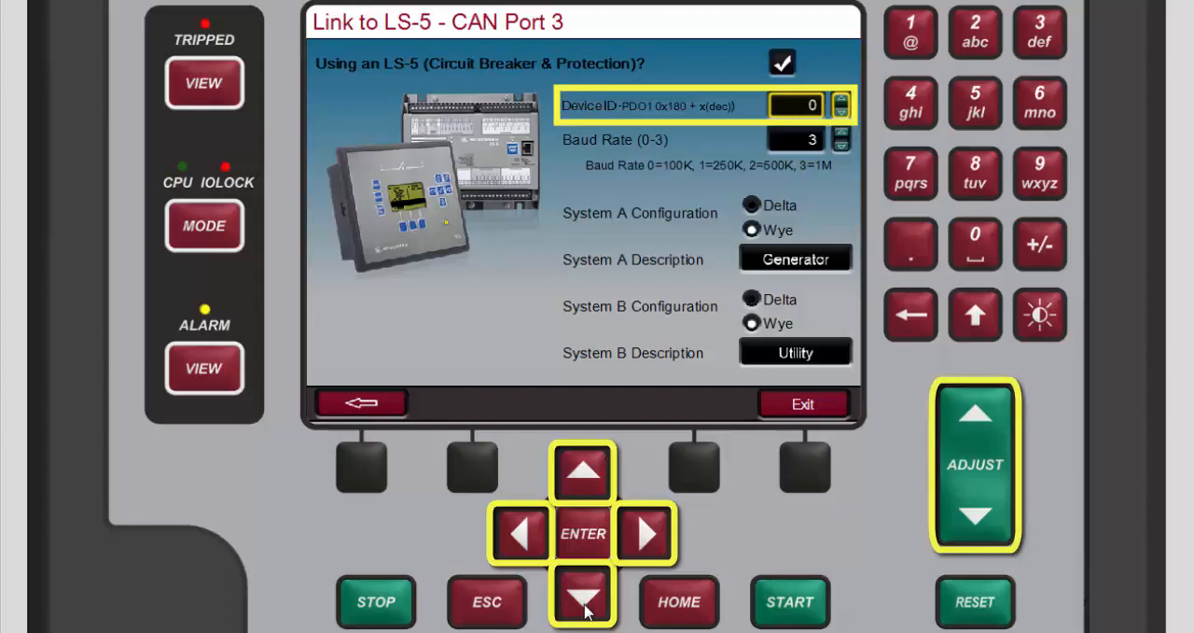
click(584, 598)
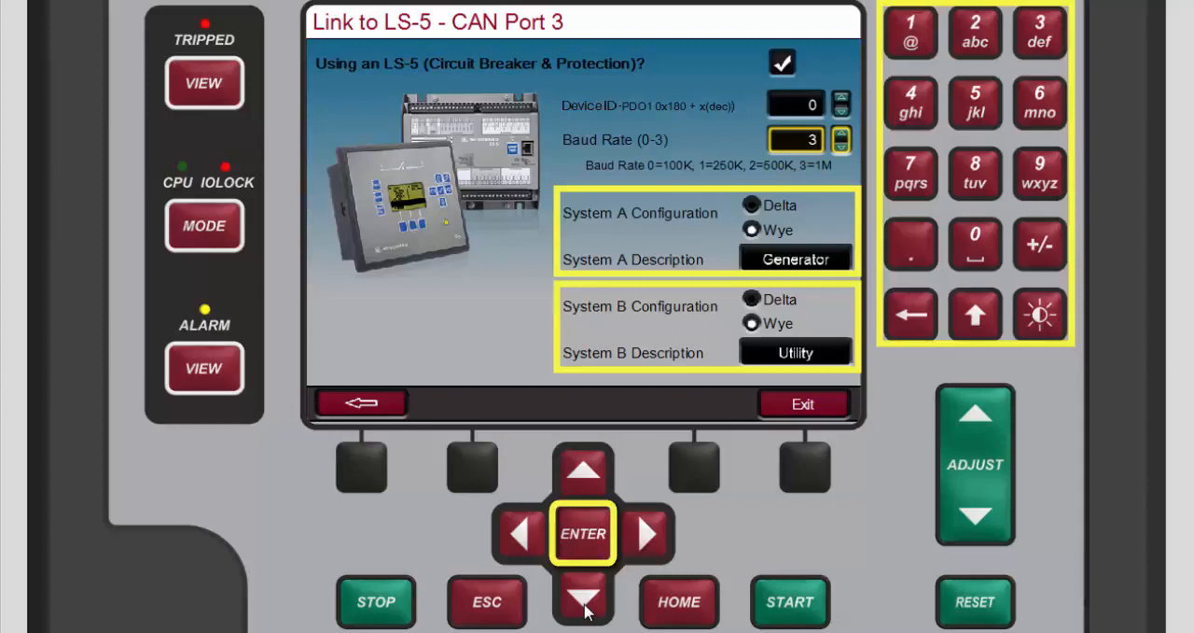
Step: Open the LS-5 service page to monitor the power parameters of System A, System B and the breaker
click(577, 557)
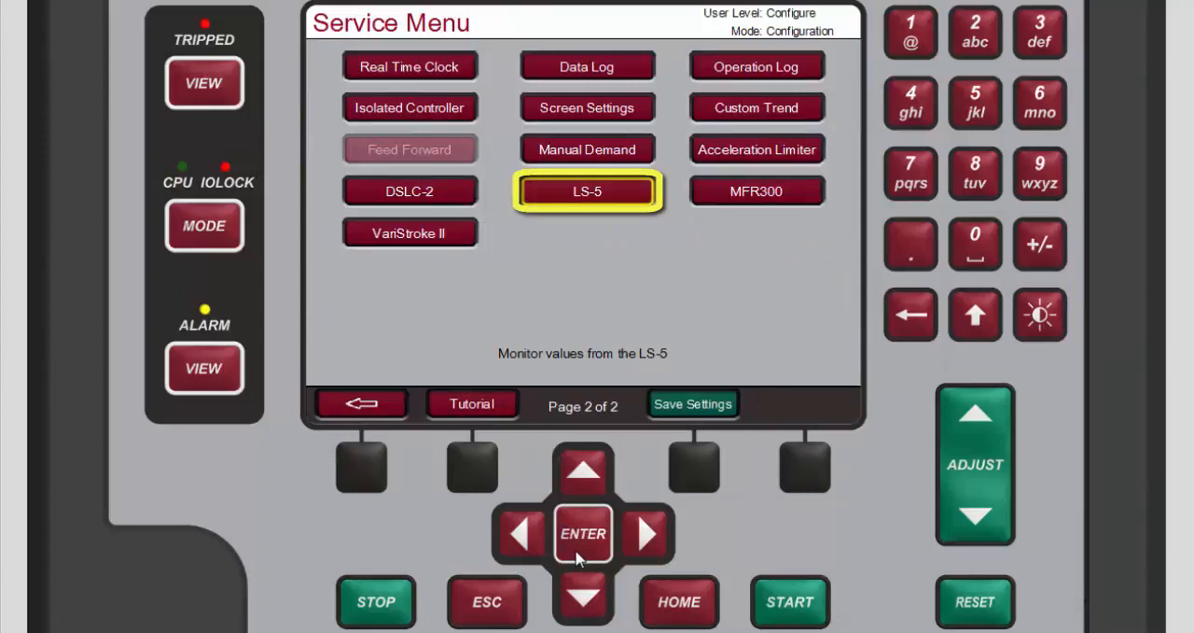
click(576, 557)
click(577, 557)
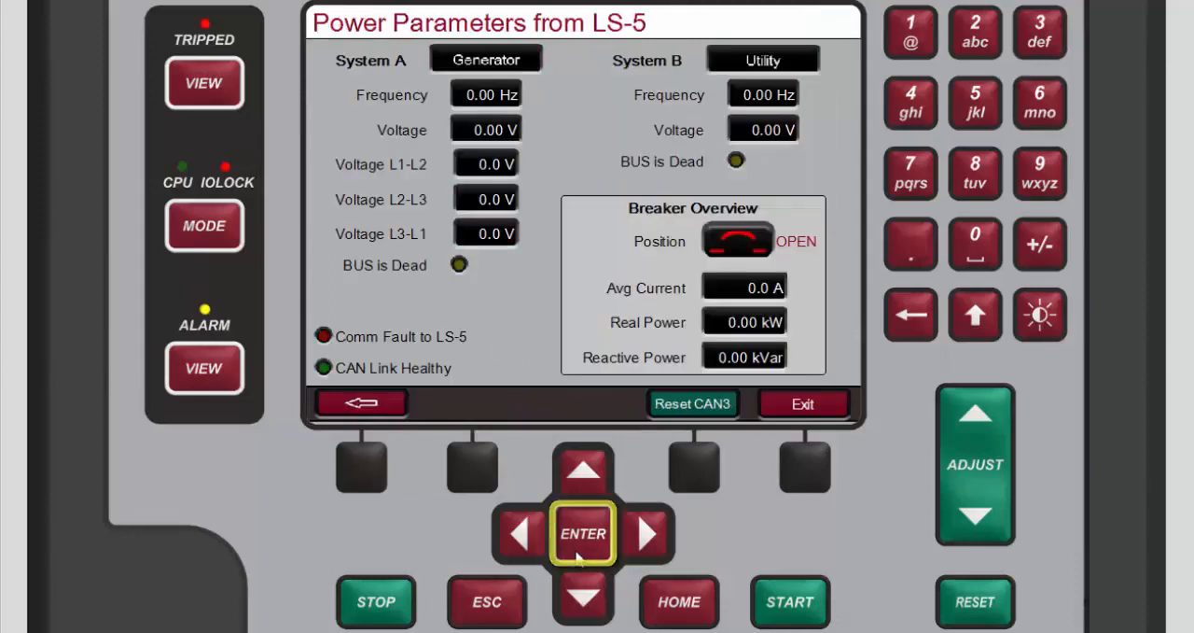